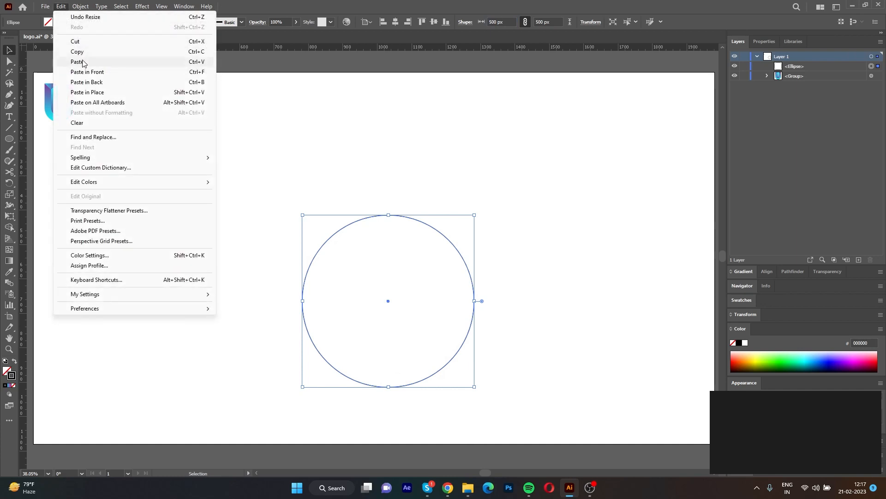
left_click(60, 6)
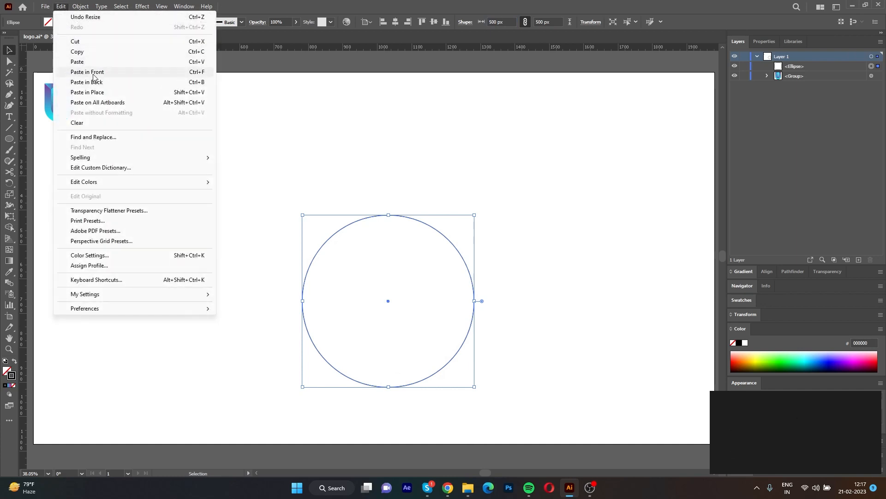
Paste a copy of the 500 px circle in front and set its width to 275 px, keeping it concentric.
left_click(88, 72)
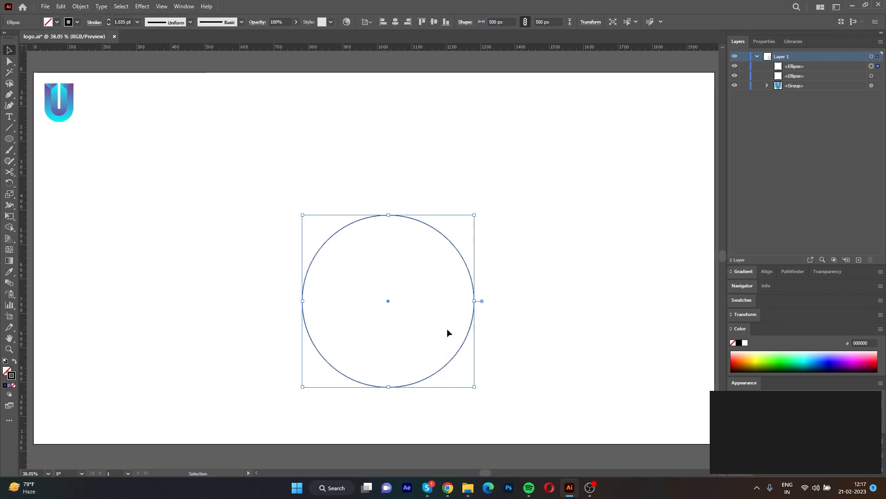
left_click(492, 21)
type("27")
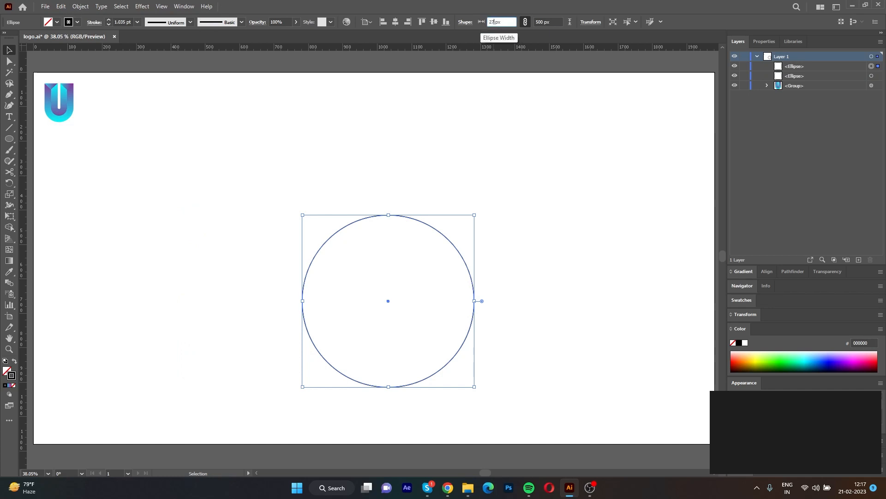
type("5")
left_click(287, 173)
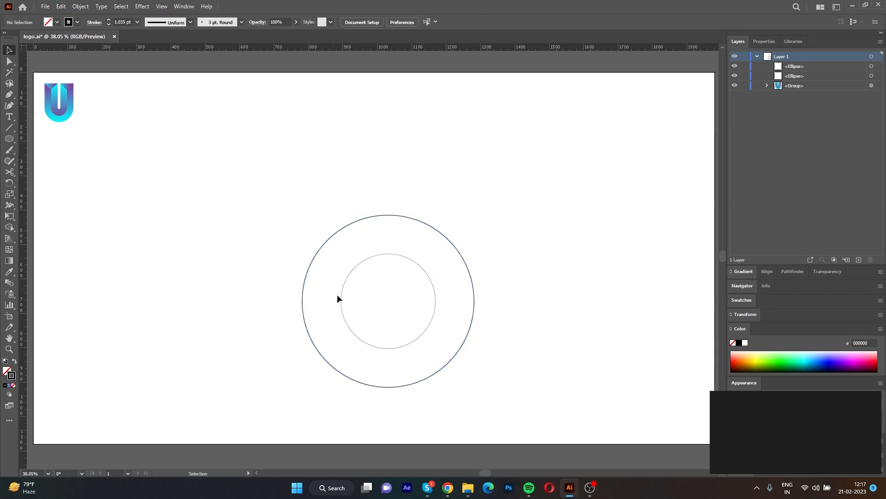
Copy the 275 px circle, paste it in front, and reduce the copy to a small centre circle about 50 px wide.
left_click(375, 344)
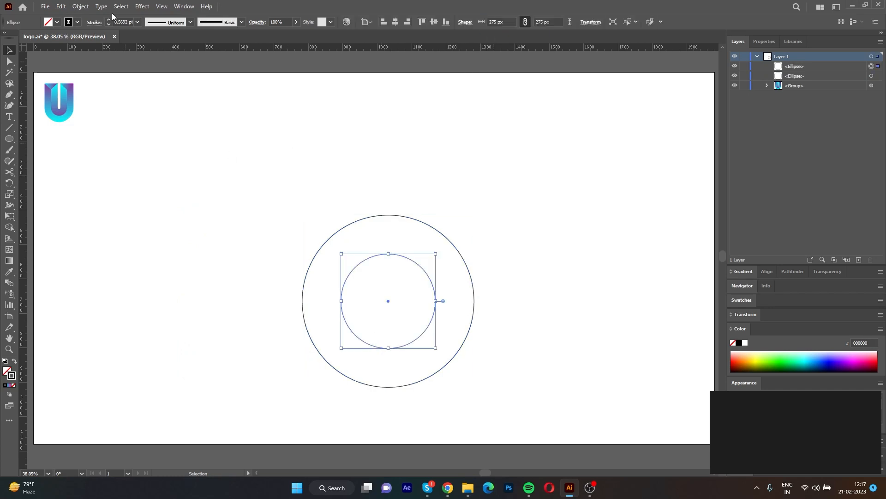
left_click(61, 6)
left_click(77, 52)
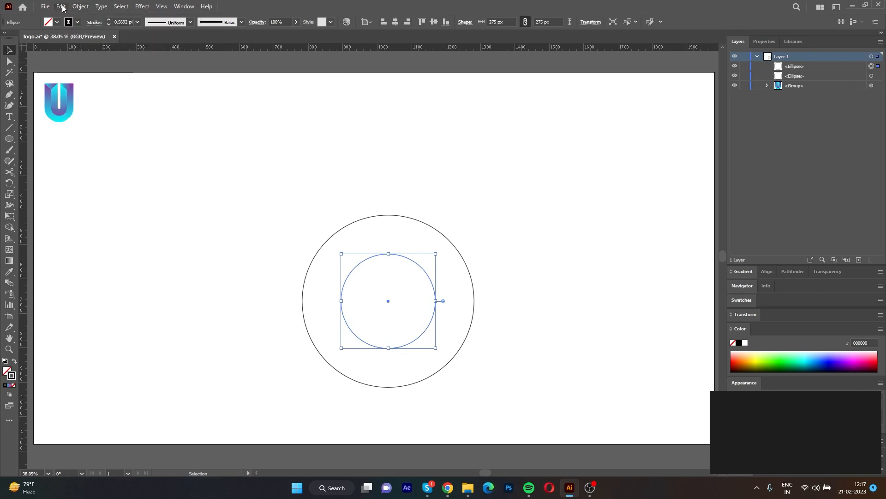
left_click(60, 6)
left_click(94, 73)
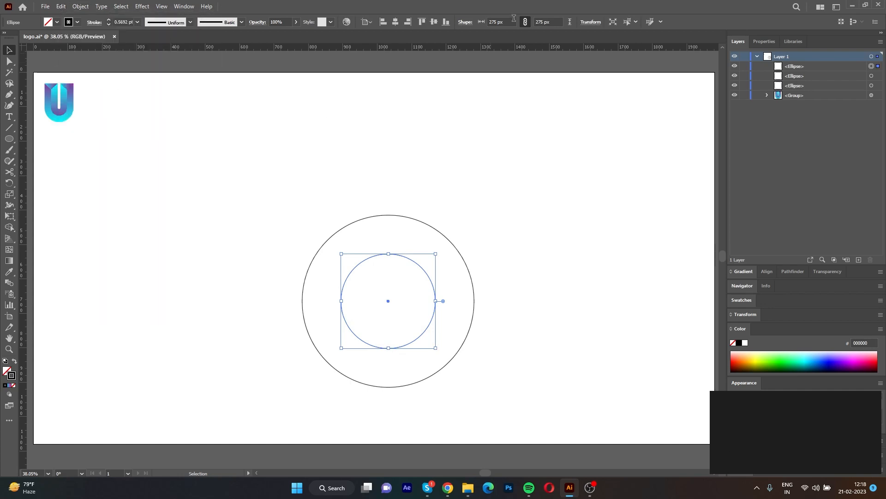
double_click(497, 21)
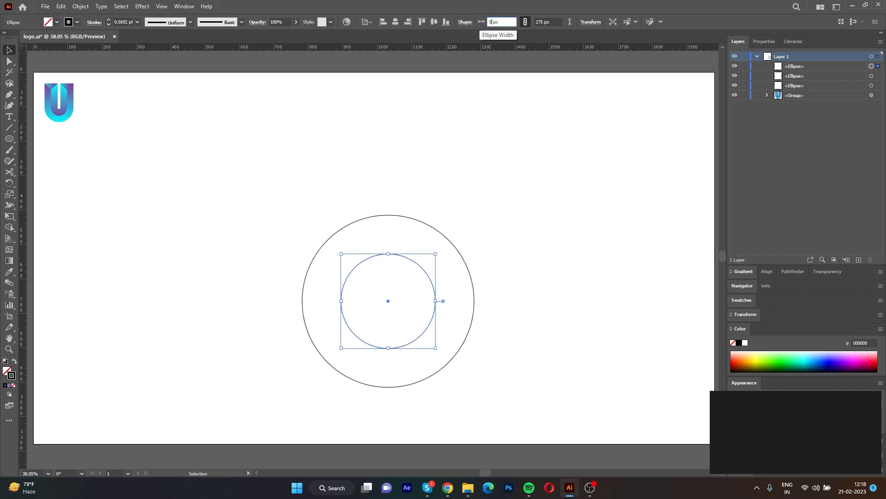
type("5")
left_click(406, 151)
Apply the outer circle's stroke appearance to all three concentric circles with the Eyedropper.
scroll(406, 151, "down", 1)
left_click_drag(517, 396, 314, 126)
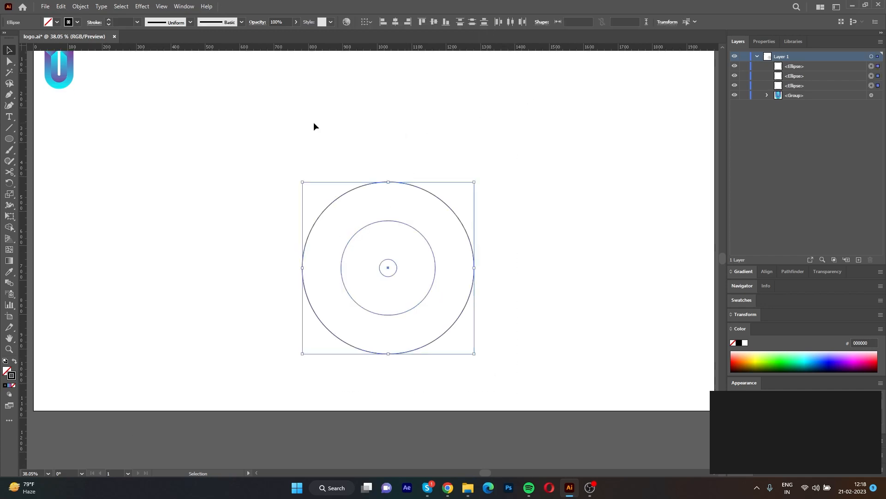
scroll(377, 184, "up", 1)
key("i")
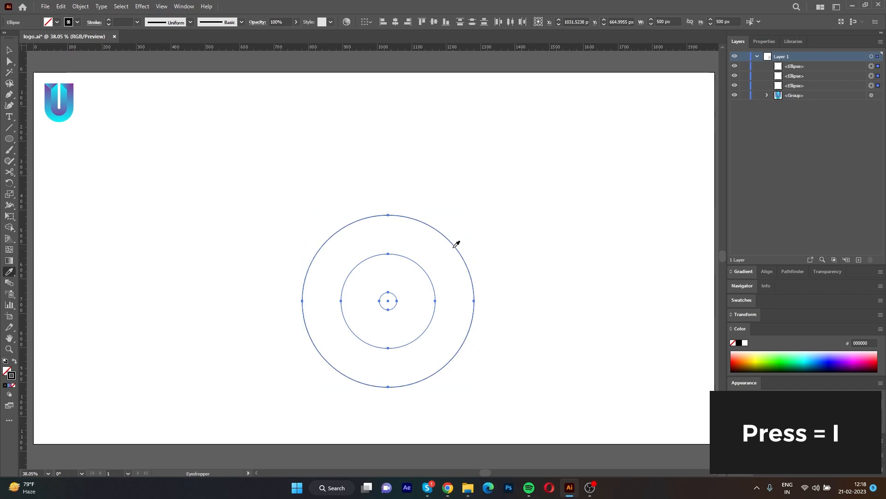
left_click(458, 241)
left_click(521, 326)
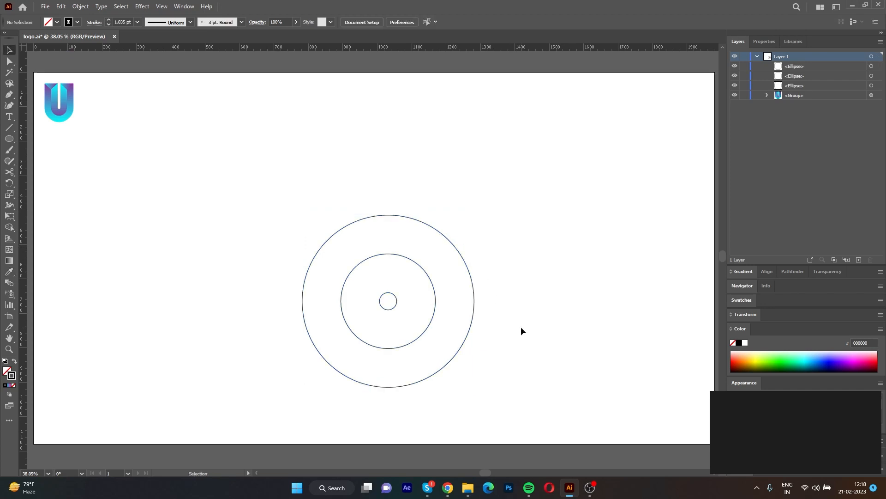
Draw a straight vertical line about 819 px long with the Pen tool, touching the left edge of the outer circle.
key("p")
left_click(301, 124)
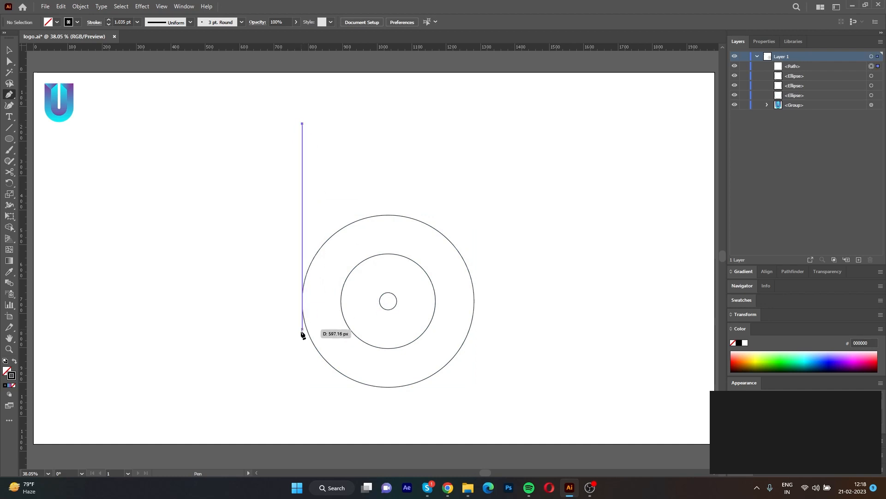
left_click(300, 409)
key("ctrl+z")
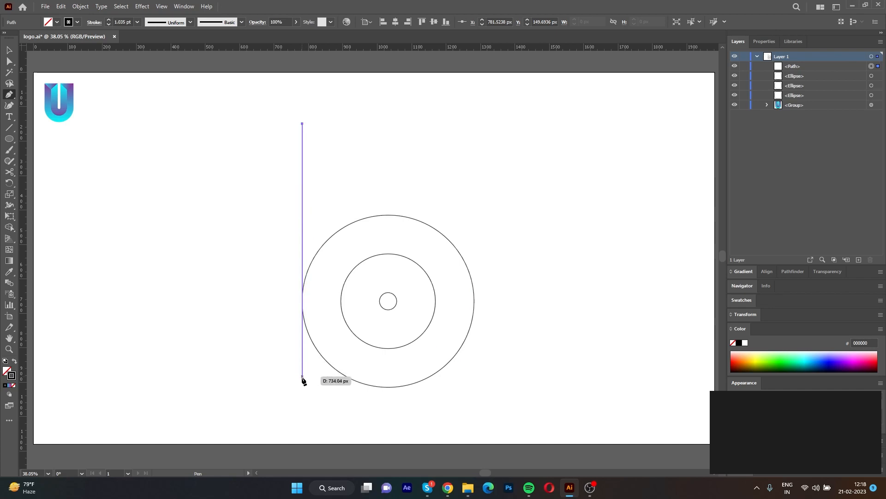
left_click(302, 405)
key("ctrl")
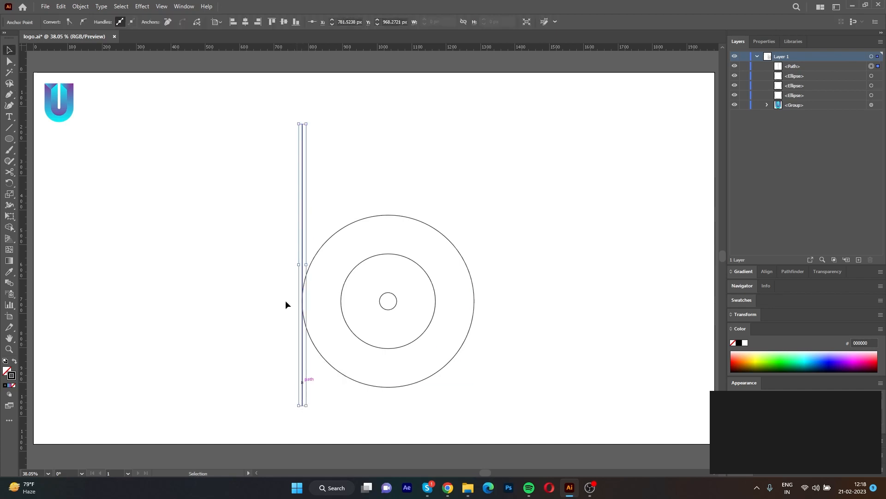
Copy the vertical line, paste it in front, and place copies tangent to both sides of each of the three circles.
left_click(63, 8)
left_click(78, 52)
left_click(62, 6)
left_click(88, 72)
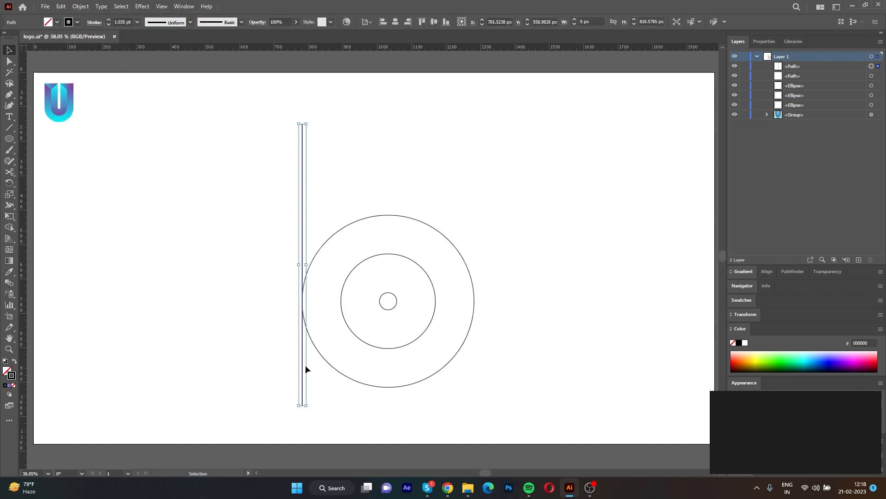
left_click_drag(303, 368, 381, 370)
left_click_drag(381, 370, 475, 367, "alt")
Select the vertical guide lines and align them to each other by their vertical centres.
left_click_drag(453, 409, 290, 417)
left_click_drag(513, 422, 283, 392)
left_click(433, 22)
left_click(540, 314)
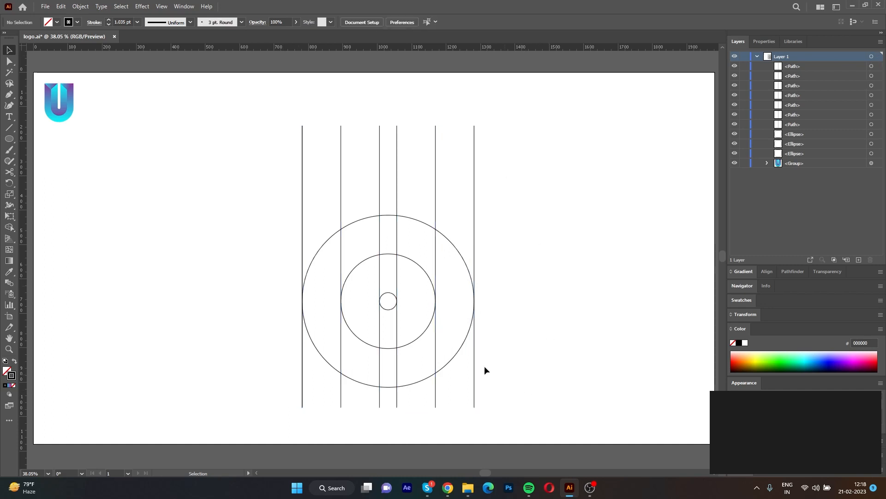
Duplicate the leftmost vertical line slightly outside the outer circle and rotate the duplicate -47° about its midpoint.
left_click(302, 267)
left_click_drag(302, 267, 290, 267)
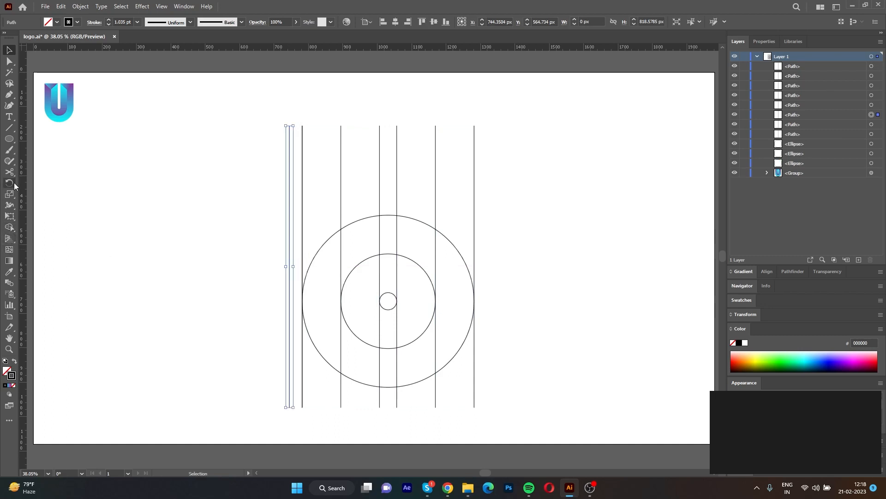
key("r")
left_click(290, 265, "alt")
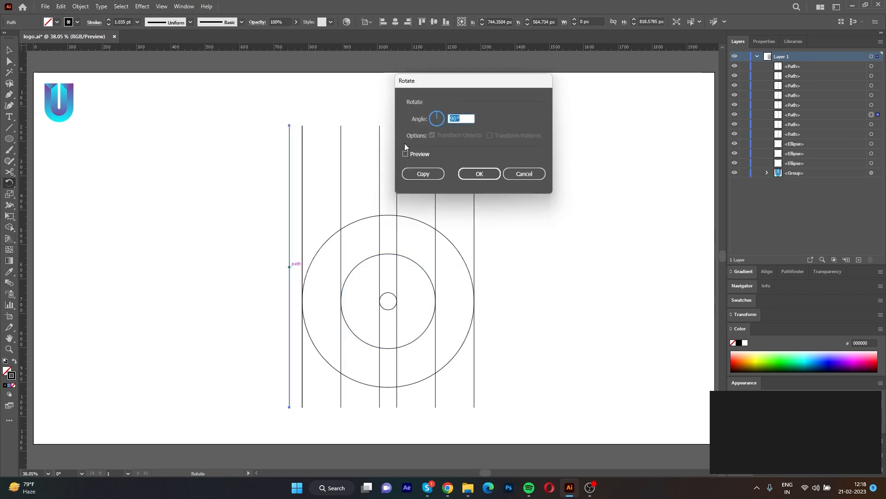
type("-47")
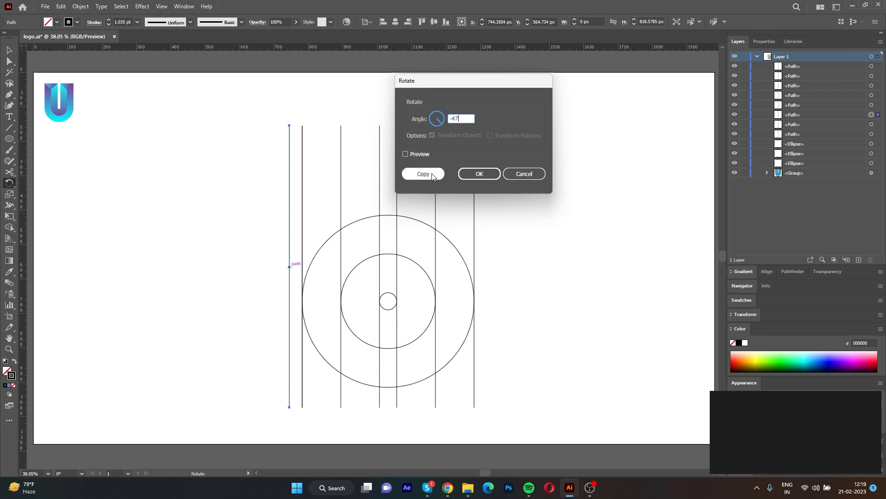
left_click(481, 175)
Centre the diagonal line on the middle circle's left tangent above the circles, and reflect a copy to form an X.
key("v")
left_click_drag(281, 274, 332, 210)
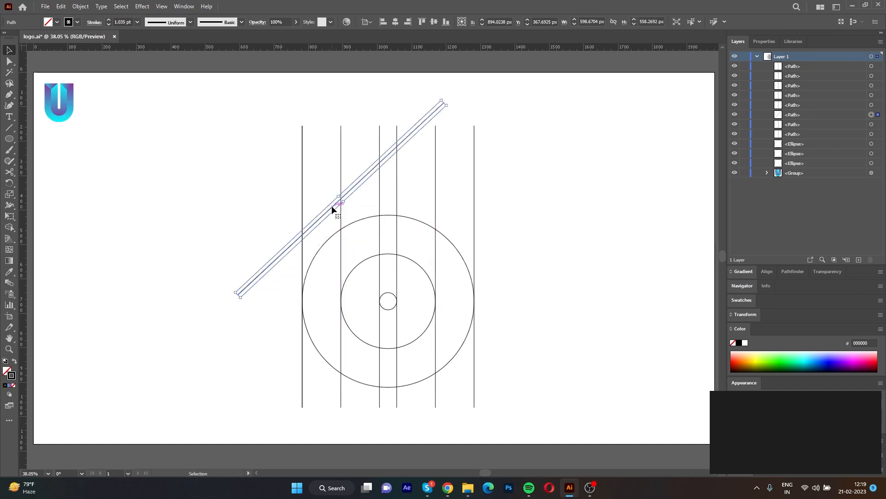
right_click(332, 210)
mouse_move(364, 414)
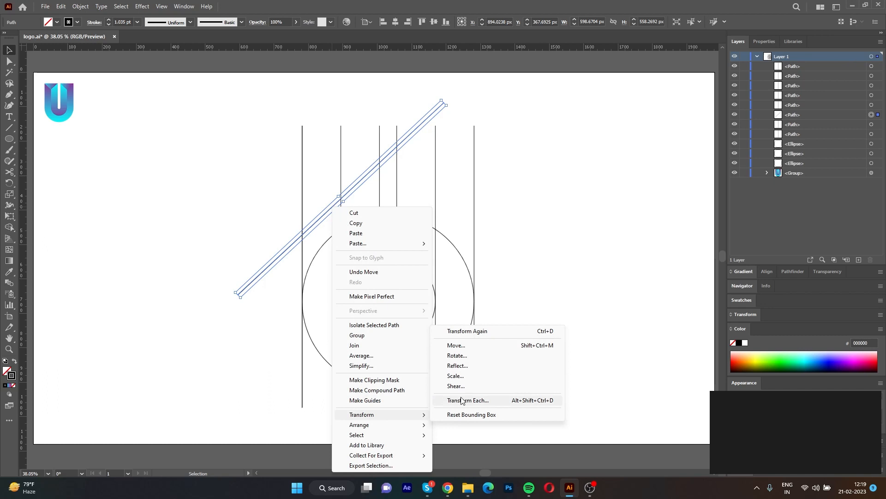
left_click(457, 366)
left_click(400, 300)
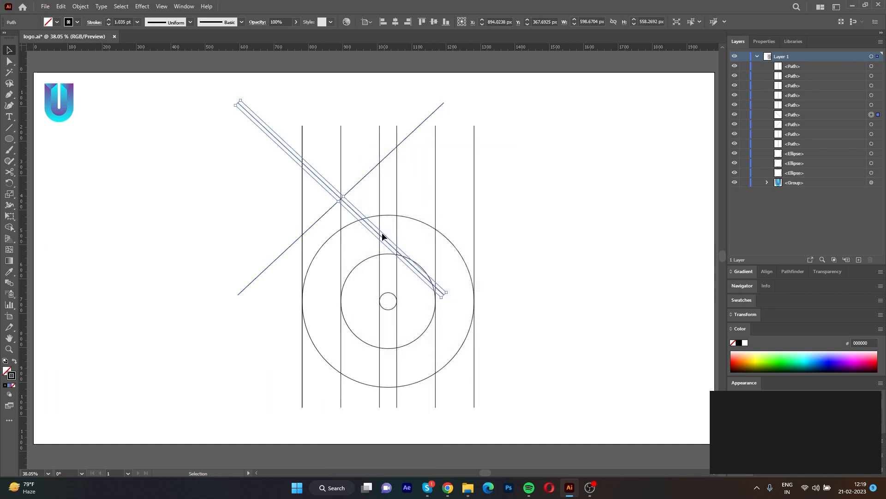
left_click(510, 261)
Copy both crossing diagonals, paste them in back, and move one pair across to centre on the middle circle's right tangent.
left_click(351, 209)
left_click(351, 189, "shift")
left_click(61, 7)
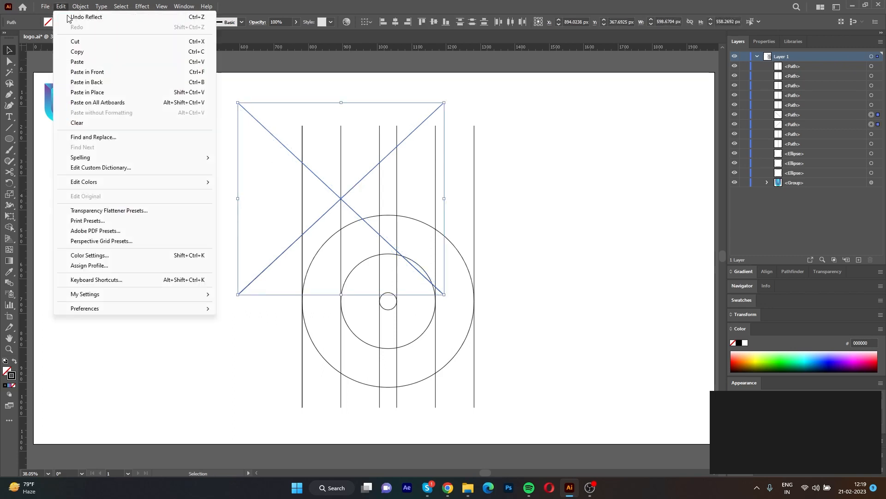
left_click(78, 51)
left_click(61, 6)
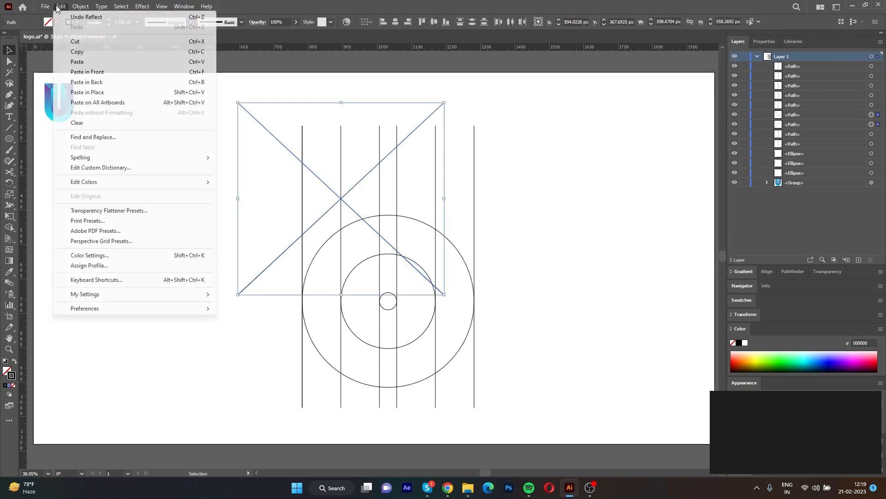
left_click(87, 82)
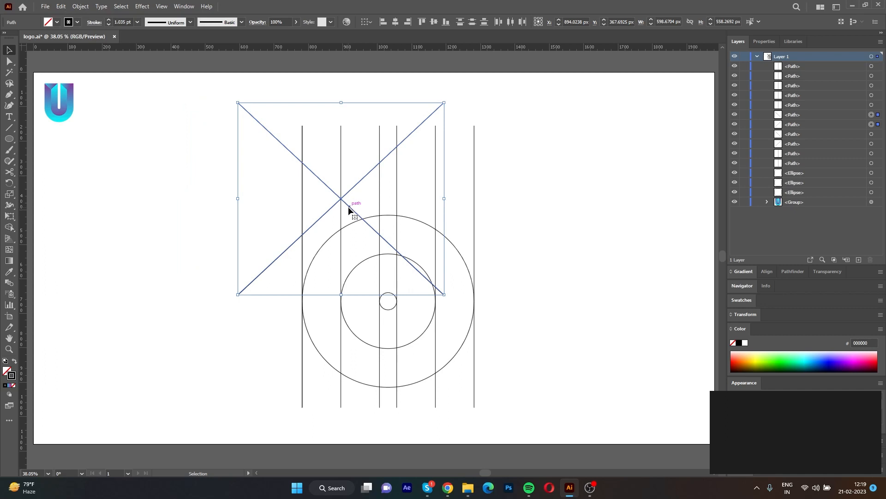
left_click_drag(348, 207, 444, 206)
left_click(583, 222)
Duplicate the leftmost vertical line off to the left of the circles and rotate the duplicate 90° about its midpoint.
left_click_drag(304, 270, 249, 280)
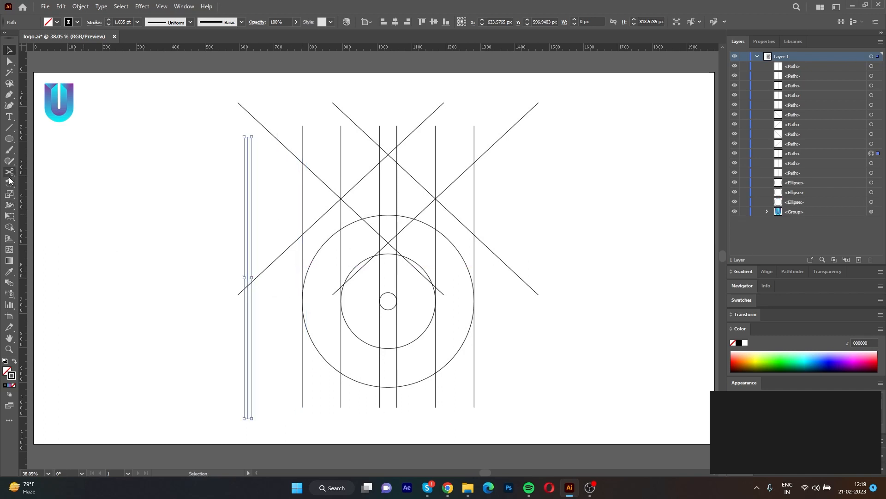
left_click(9, 183)
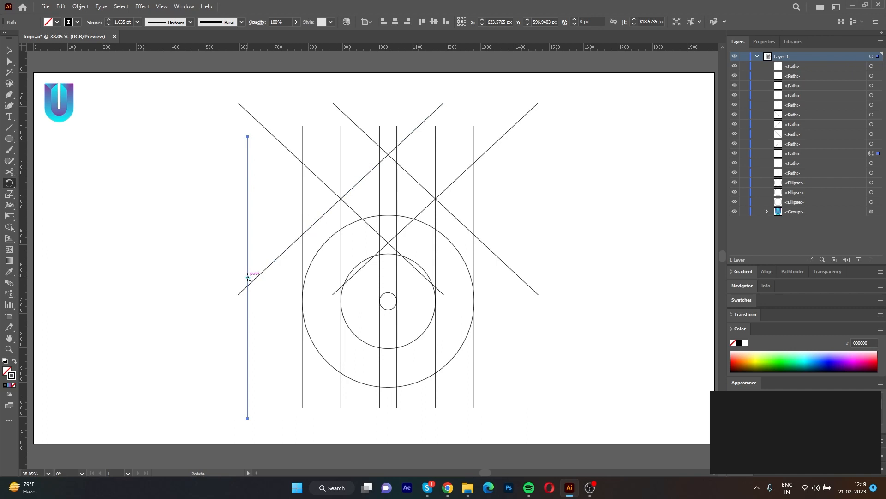
left_click(248, 277, "alt")
type("90")
left_click(480, 174)
Place the horizontal line where the diagonals meet the outermost vertical lines above the circles.
key("v")
left_click_drag(272, 277, 433, 162)
key("Up")
key("Up")
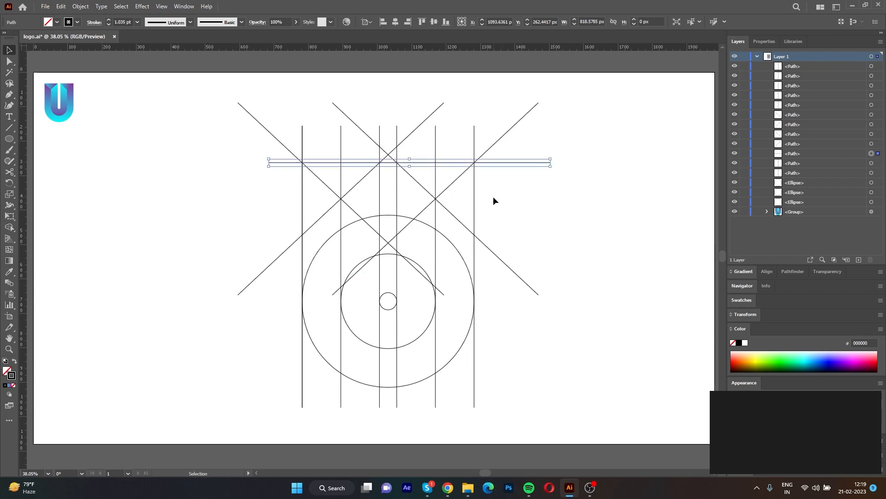
left_click(511, 210)
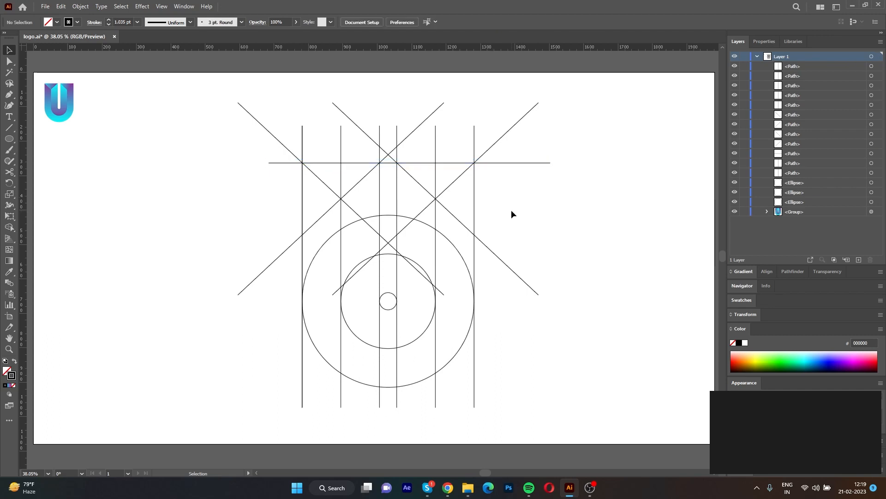
Select all the construction lines and circles, and merge the inner U regions with pointed tops into one shape using Shape Builder.
left_click_drag(598, 385, 222, 142)
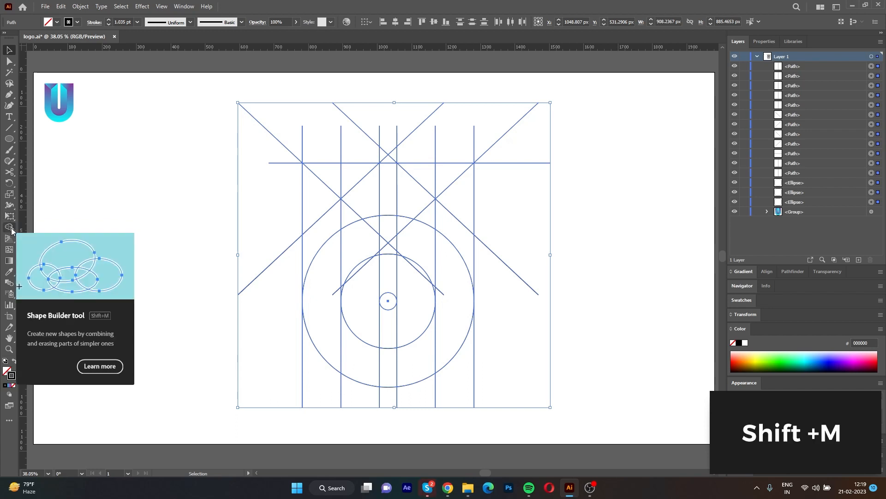
left_click(9, 227)
left_click(328, 180)
left_click(430, 178)
mouse_move(367, 203)
left_mouse_down()
mouse_move(367, 235)
mouse_move(350, 205)
mouse_move(361, 285)
mouse_move(377, 254)
mouse_move(367, 310)
mouse_move(376, 320)
mouse_move(414, 320)
mouse_move(421, 272)
mouse_move(404, 258)
left_mouse_up()
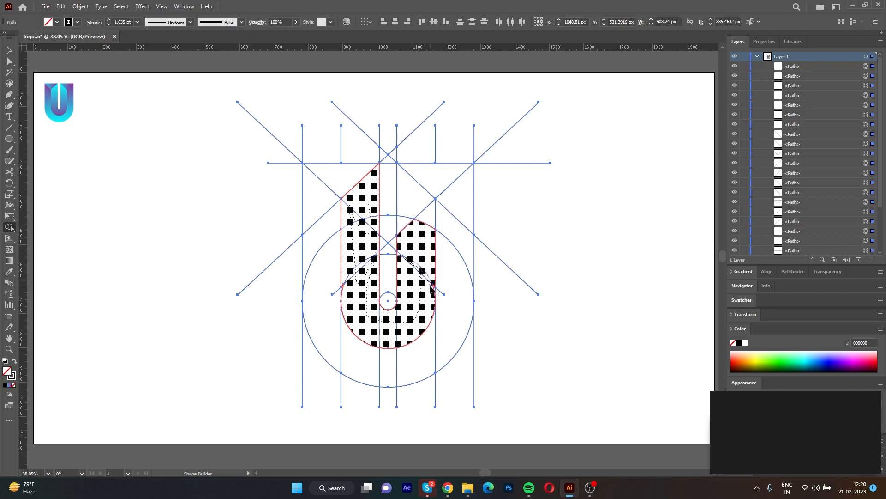
mouse_move(435, 292)
left_mouse_down()
mouse_move(406, 217)
mouse_move(410, 204)
mouse_move(423, 218)
left_mouse_up()
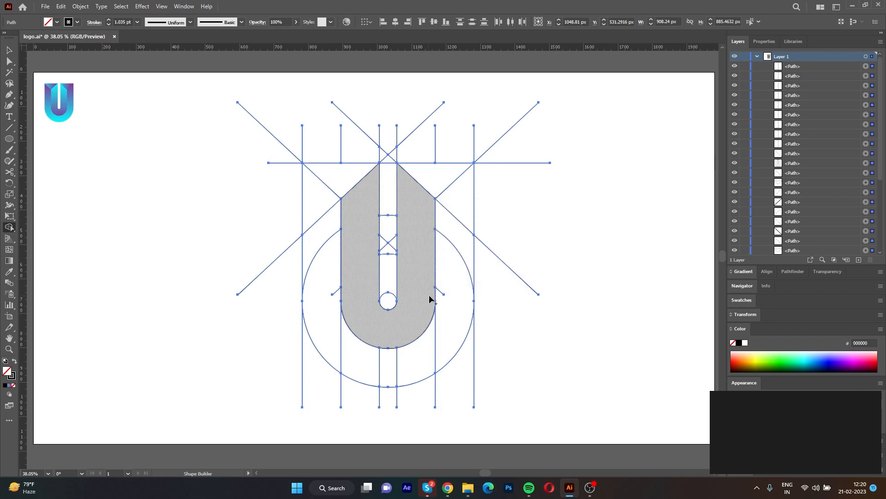
Merge the regions of the outer U band into one shape and erase the two stray diagonal stubs inside it.
left_click_drag(452, 214, 447, 286)
mouse_move(440, 325)
left_mouse_down()
mouse_move(424, 361)
mouse_move(387, 374)
mouse_move(355, 367)
mouse_move(335, 337)
left_mouse_up()
mouse_move(337, 296)
left_mouse_down()
mouse_move(321, 259)
mouse_move(318, 211)
left_mouse_up()
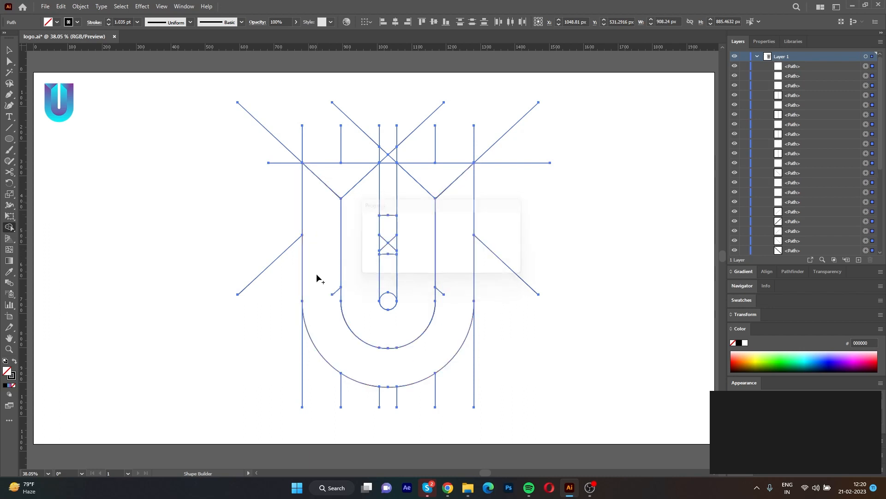
left_click(333, 292, "alt")
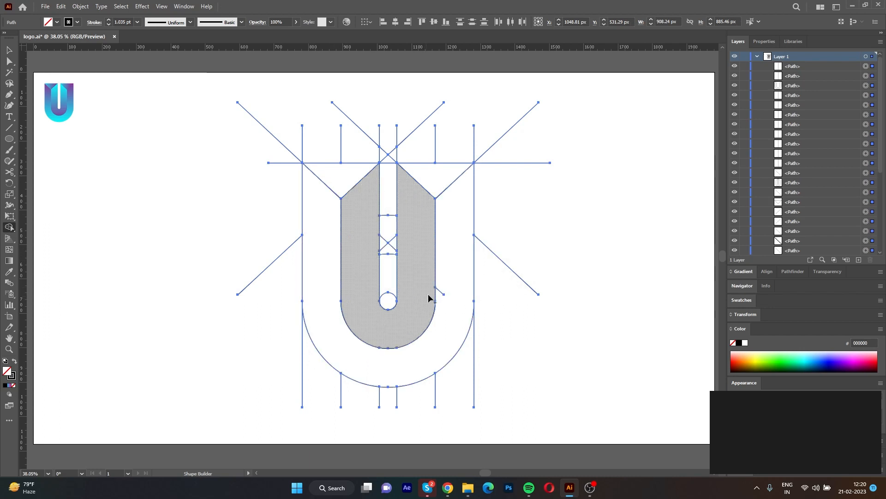
left_click(443, 293, "alt")
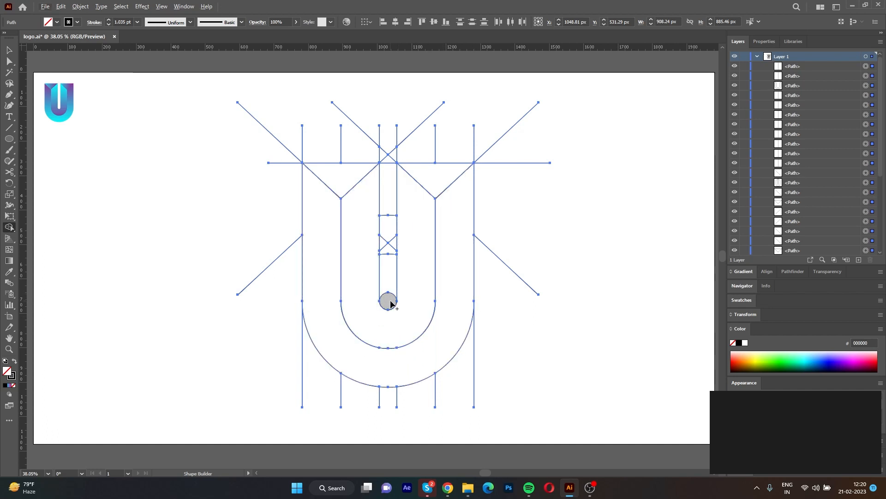
Erase the regions inside the U's central slot and all stray guide line segments outside the U using Shape Builder.
mouse_move(390, 303)
left_mouse_down()
mouse_move(393, 234)
mouse_move(386, 251)
left_mouse_up()
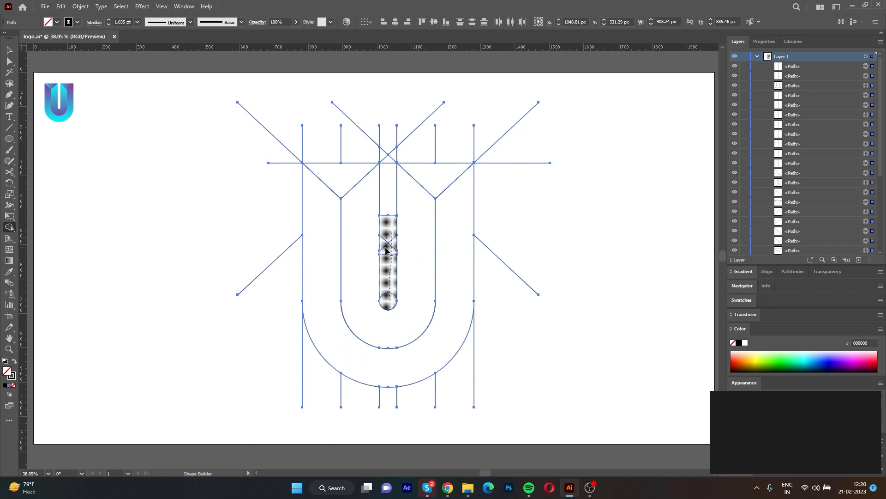
mouse_move(387, 217)
left_mouse_down()
mouse_move(397, 153)
mouse_move(377, 153)
left_mouse_up()
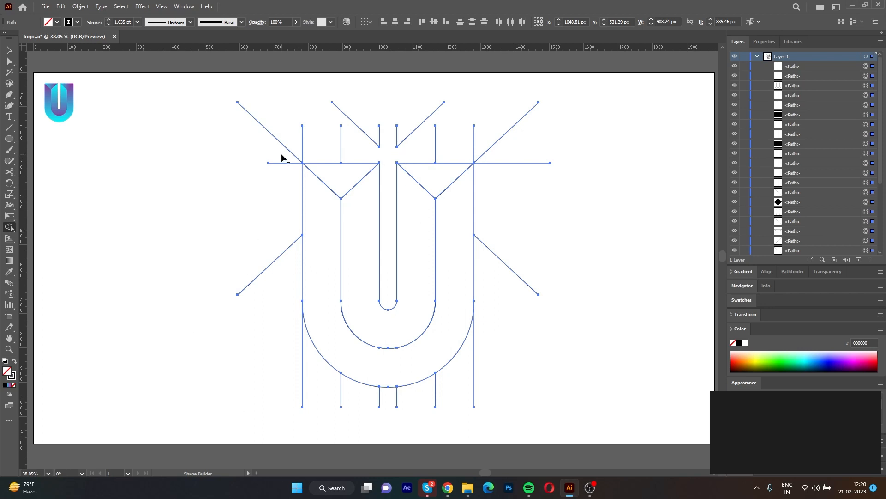
left_click_drag(360, 133, 418, 132)
mouse_move(431, 142)
left_mouse_down()
mouse_move(482, 145)
mouse_move(502, 172)
mouse_move(501, 277)
left_mouse_up()
mouse_move(485, 372)
left_mouse_down()
mouse_move(440, 403)
mouse_move(306, 391)
left_mouse_up()
left_click_drag(269, 231, 271, 225)
left_click_drag(291, 137, 287, 178)
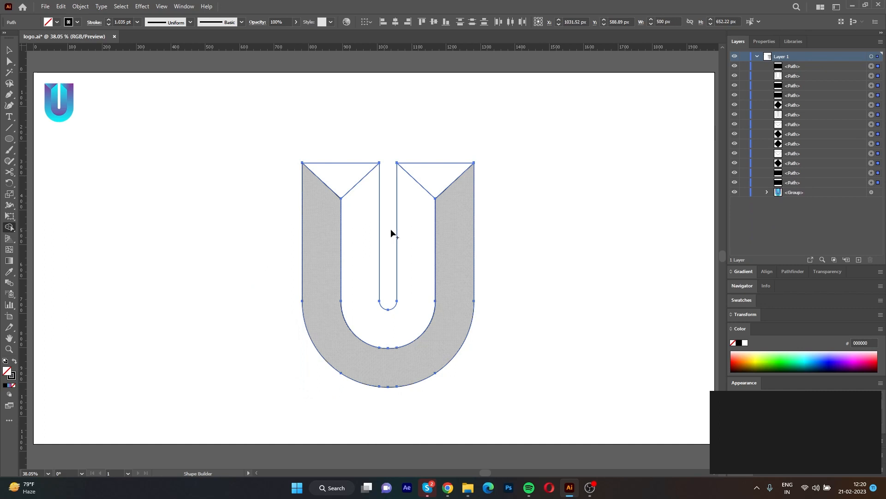
Select all the U shapes, swap their stroke with the fill, and apply the blue-to-pink linear gradient as fill.
key("v")
mouse_move(540, 425)
left_mouse_down()
mouse_move(265, 143)
mouse_move(281, 202)
left_mouse_up()
key("shift+x")
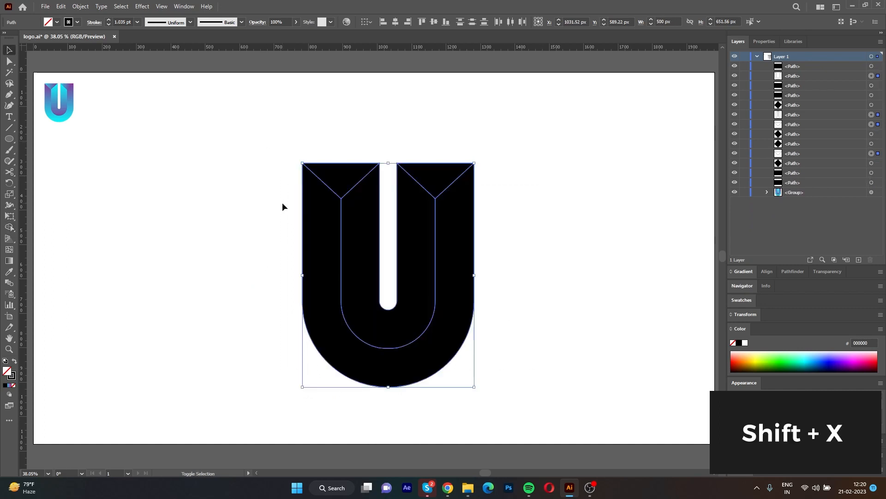
left_click(10, 385)
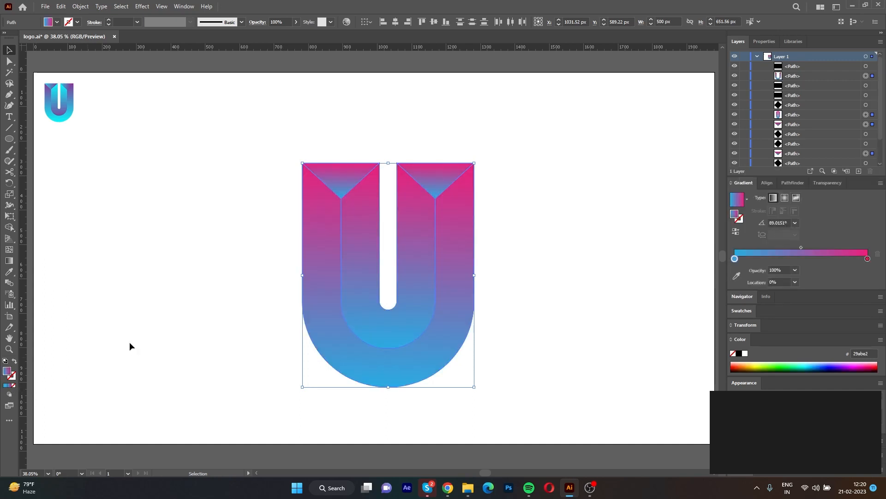
left_click(239, 308)
Redraw the gradients of the two top triangles horizontally, running from blue on the left to pink on the right.
key("a")
left_click(442, 179)
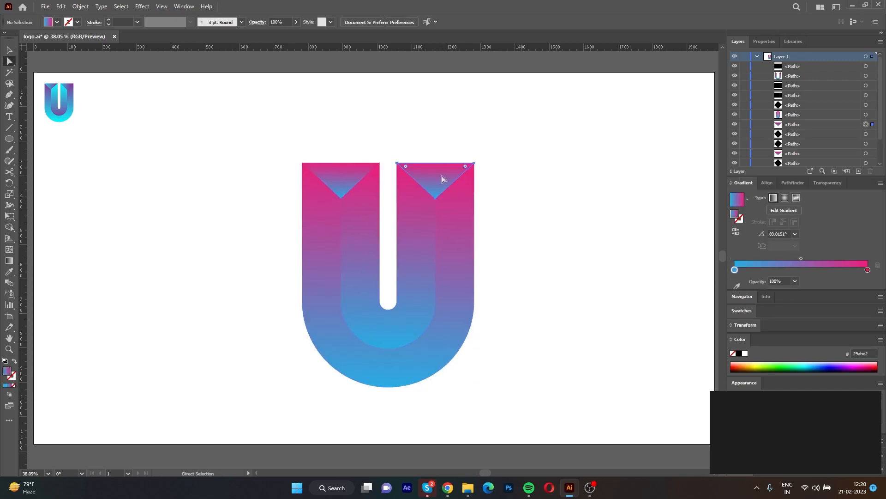
key("g")
left_click_drag(393, 180, 481, 180)
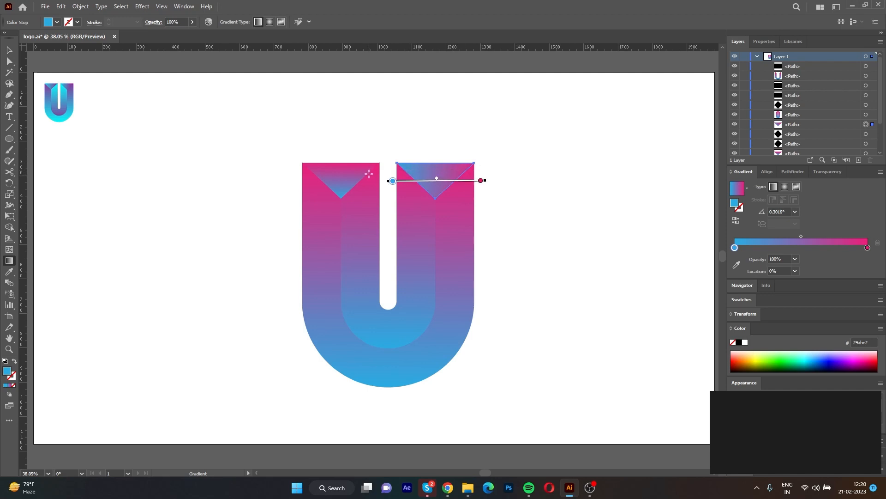
left_click(352, 184)
left_click_drag(340, 199, 341, 162)
left_click_drag(291, 178, 384, 181)
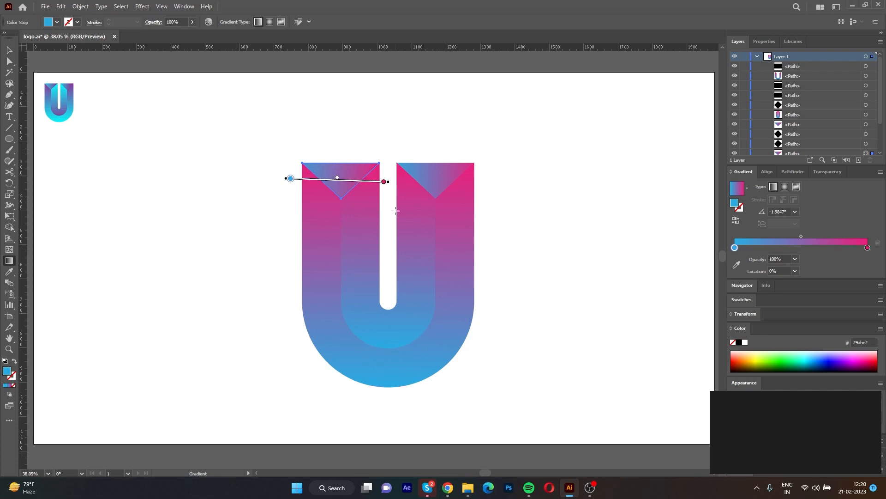
scroll(401, 259, "down", 2)
key("s")
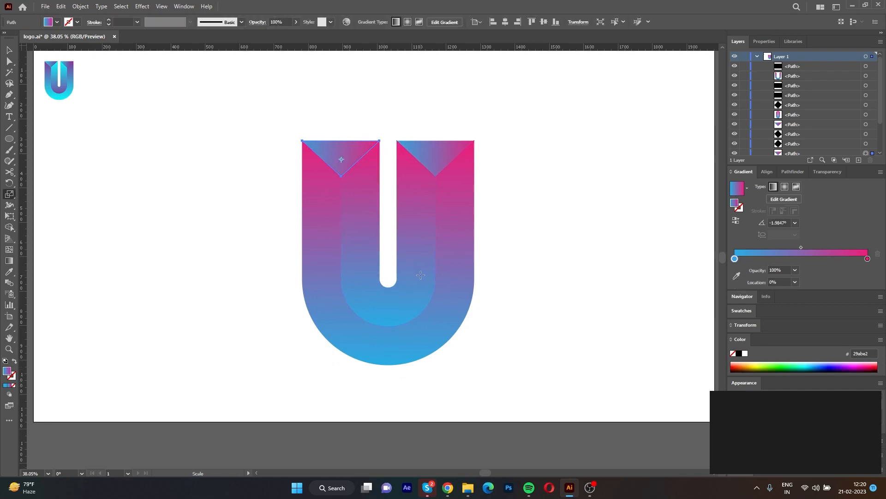
scroll(421, 275, "up", 2)
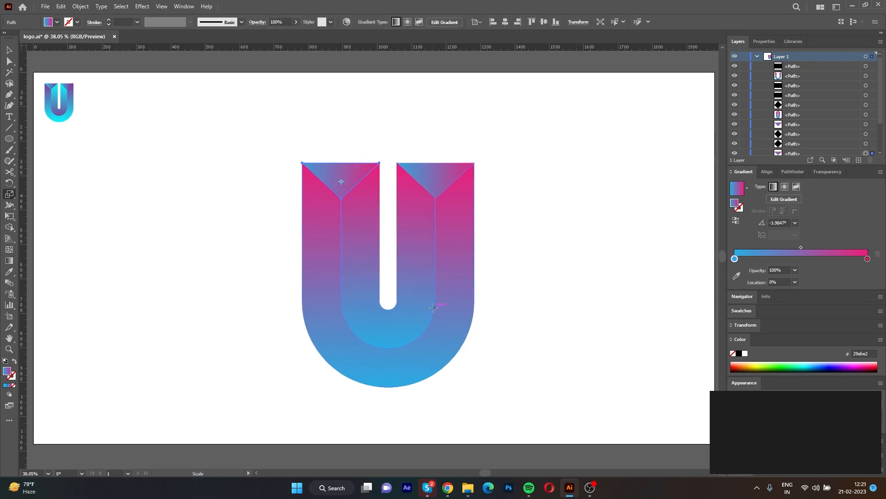
Reverse the inner U's gradient to run vertically from blue near its top to pink below the outer U's bottom edge.
key("a")
left_click(412, 289)
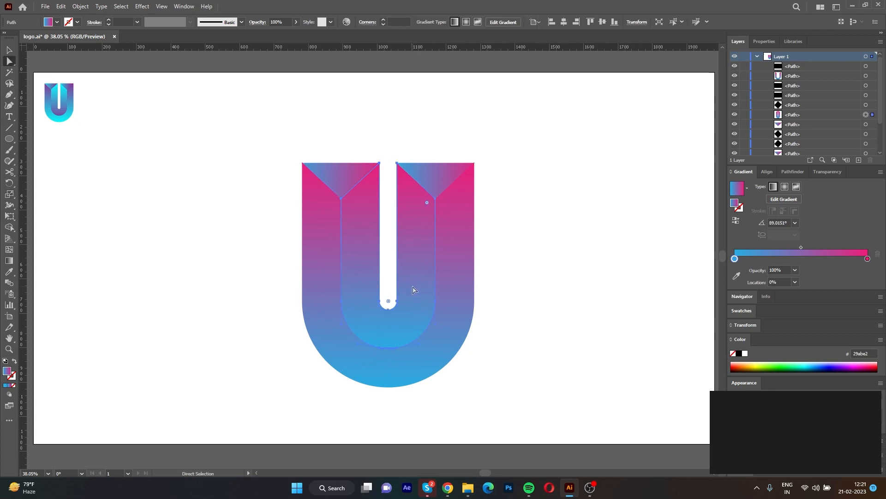
key("g")
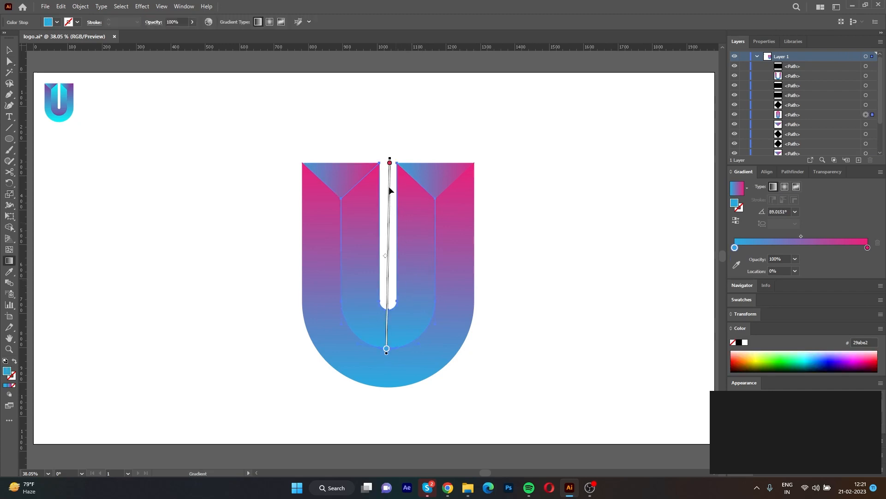
left_click_drag(382, 163, 383, 356)
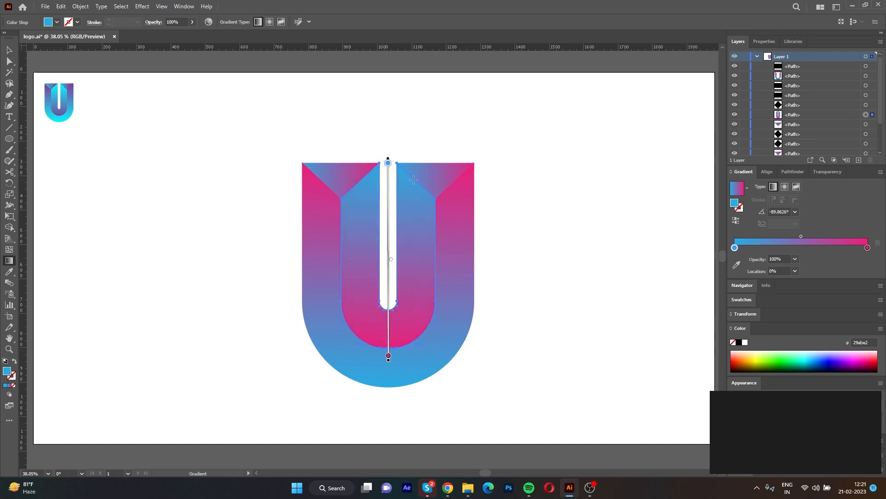
left_click_drag(396, 176, 392, 429)
Stretch the outer U's gradient from its bottom edge to above the letter, and set its blue stop to RGB Cyan.
key("a")
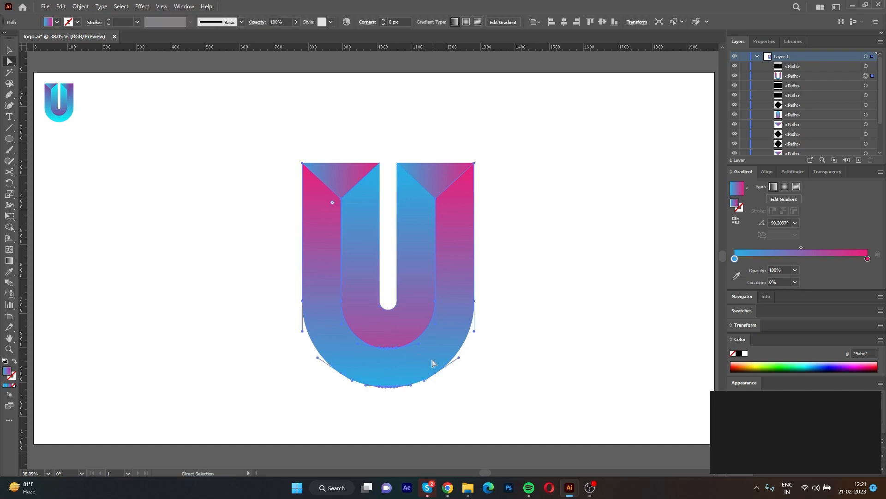
key("g")
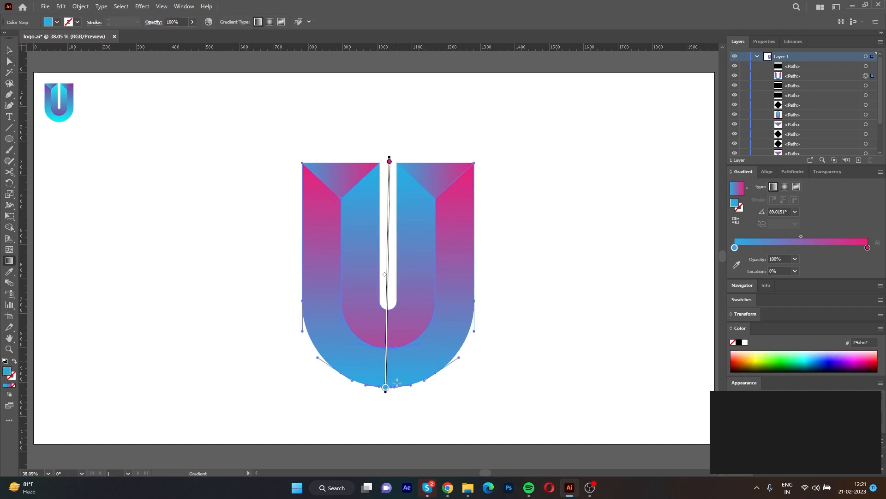
mouse_move(395, 383)
left_mouse_down()
mouse_move(409, 365)
mouse_move(395, 117)
left_mouse_up()
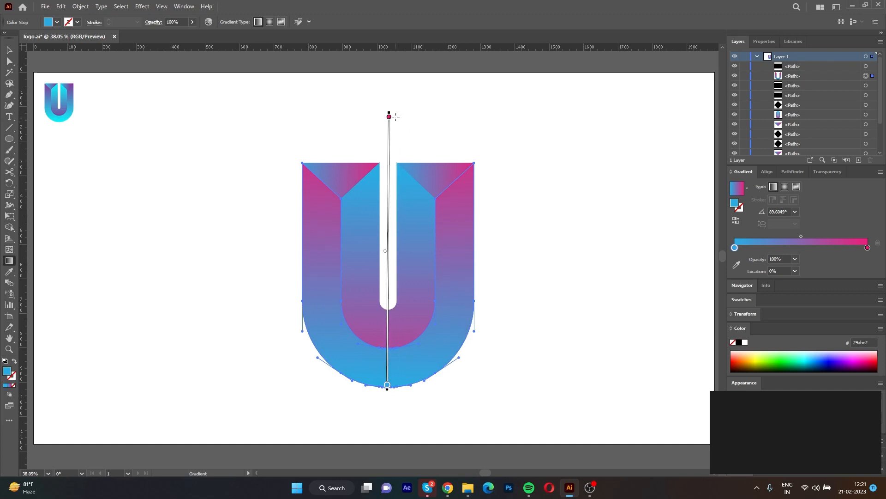
double_click(735, 248)
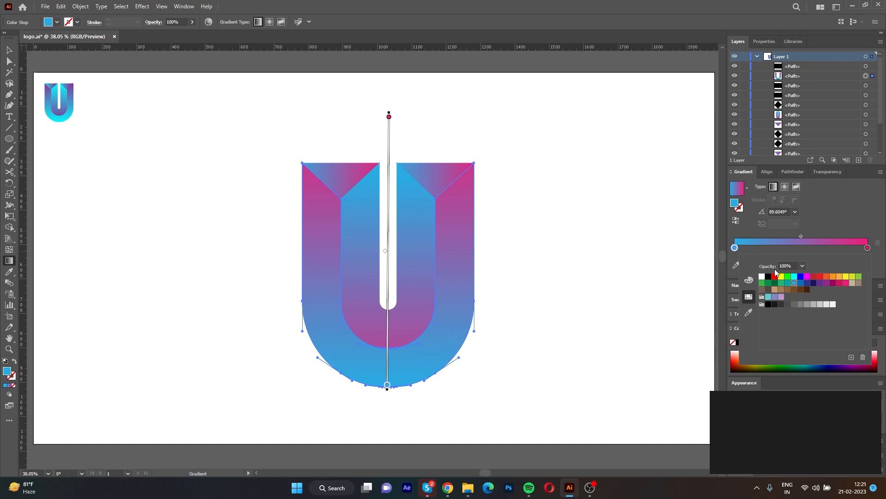
left_click(794, 276)
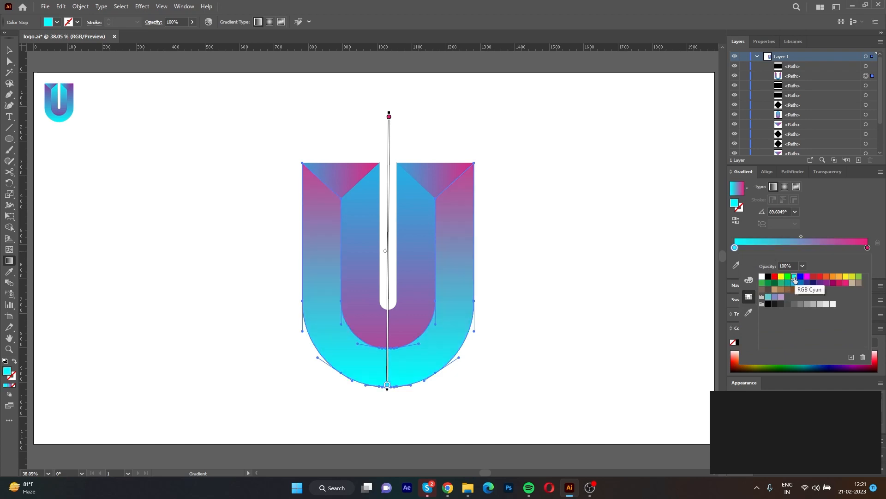
Select the inner U and change its blue gradient stop to cyan.
key("a")
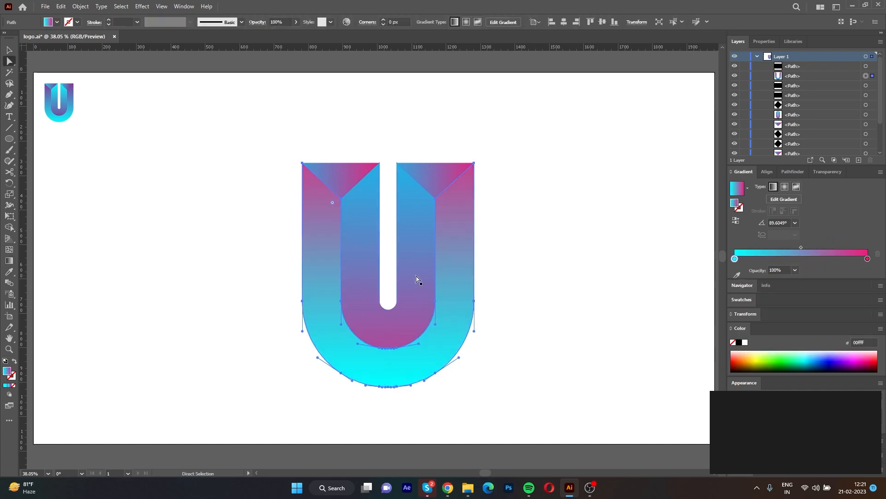
left_click(428, 278)
double_click(734, 259)
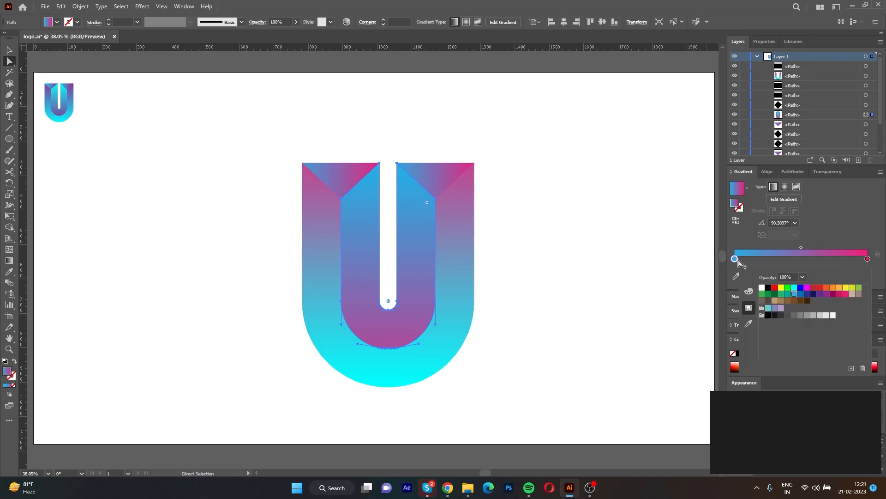
left_click(794, 294)
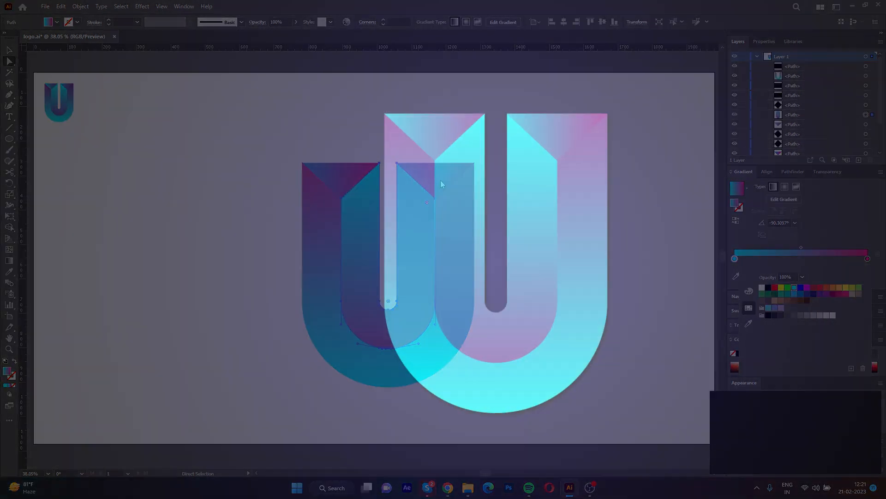